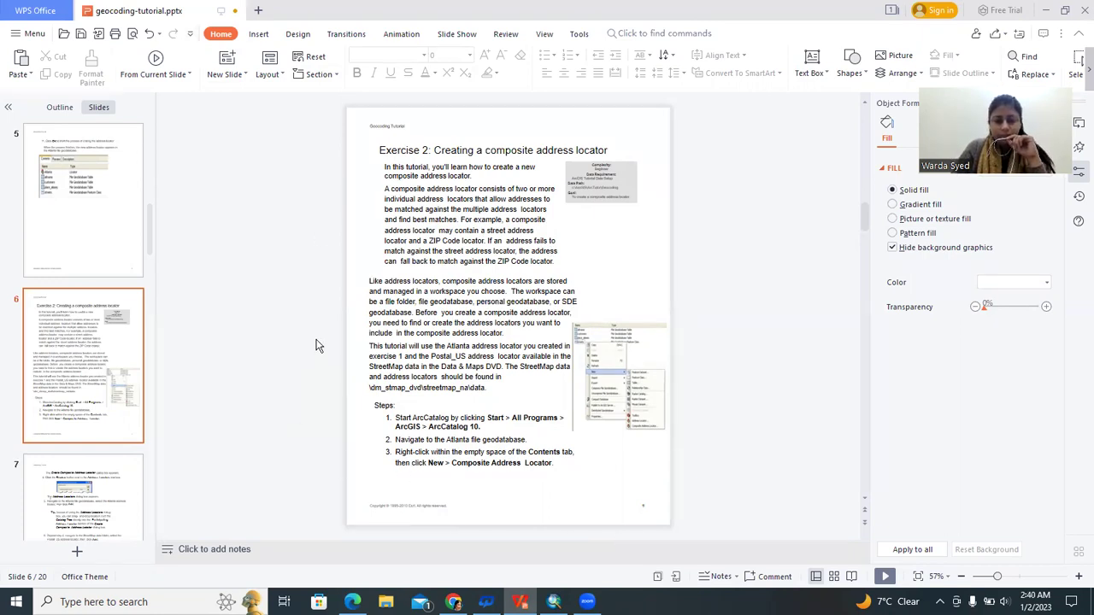
Switch to ArcMap and open the Geocoding map document from the WEB GIS\Geocoding folder.
scroll(366, 358, down, 1)
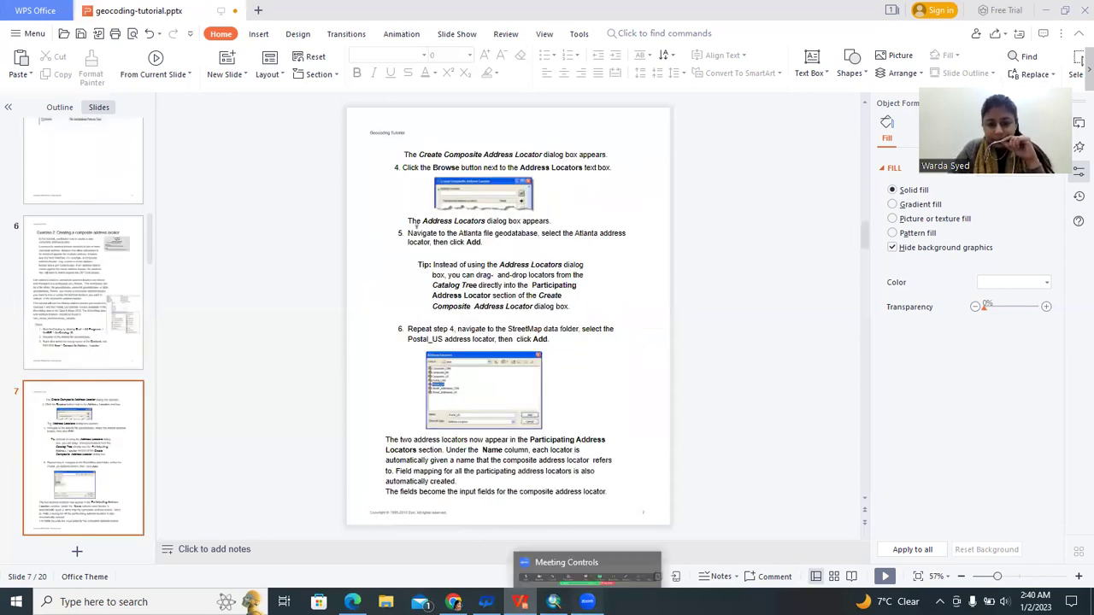
mouse_move(519, 602)
click(554, 601)
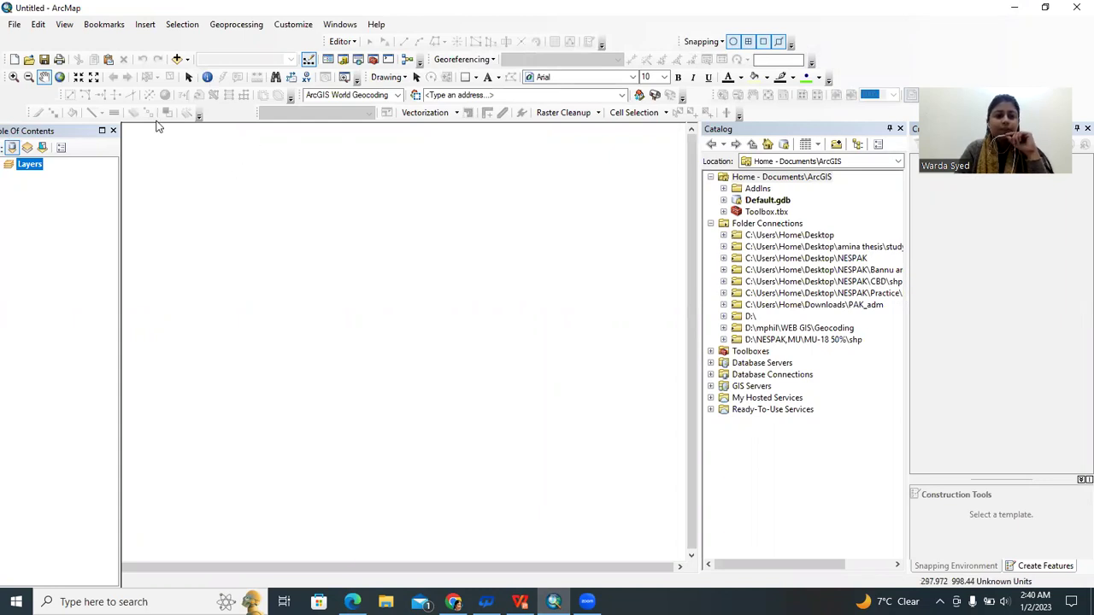
click(29, 60)
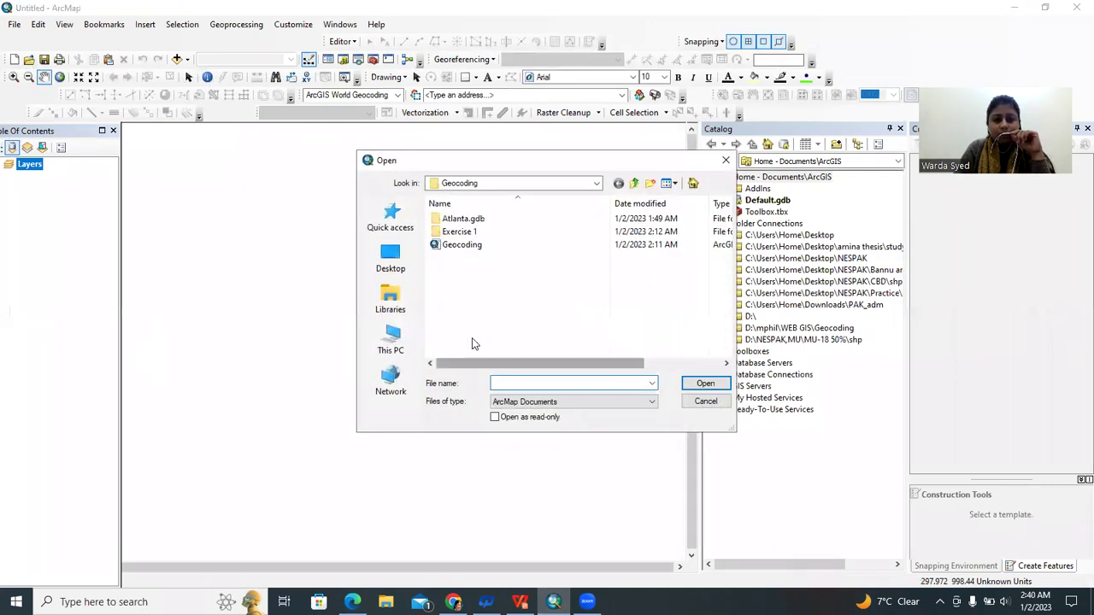
click(457, 183)
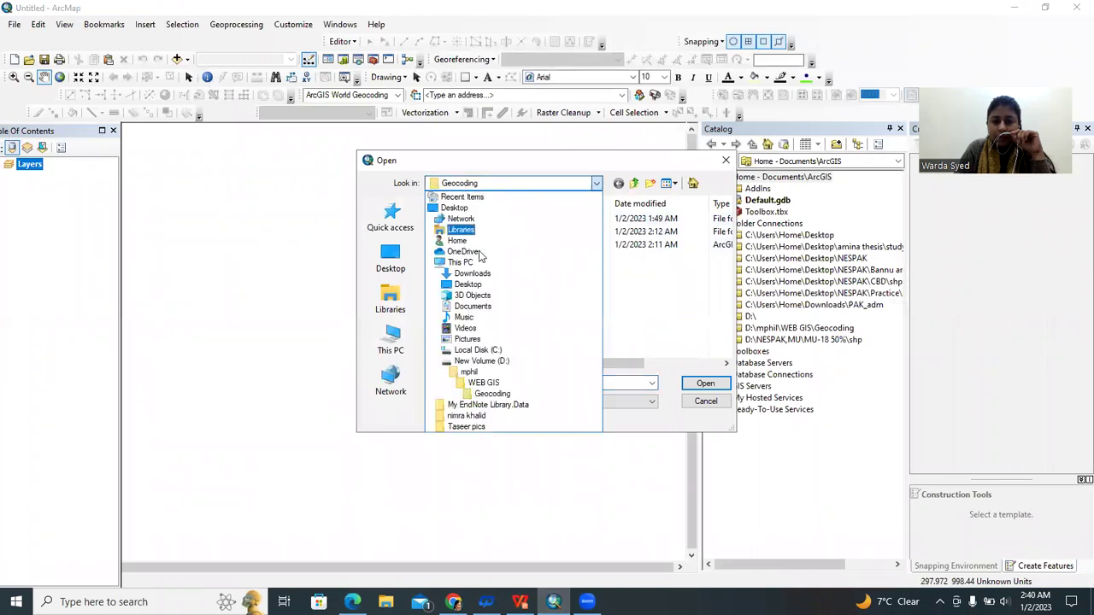
click(483, 383)
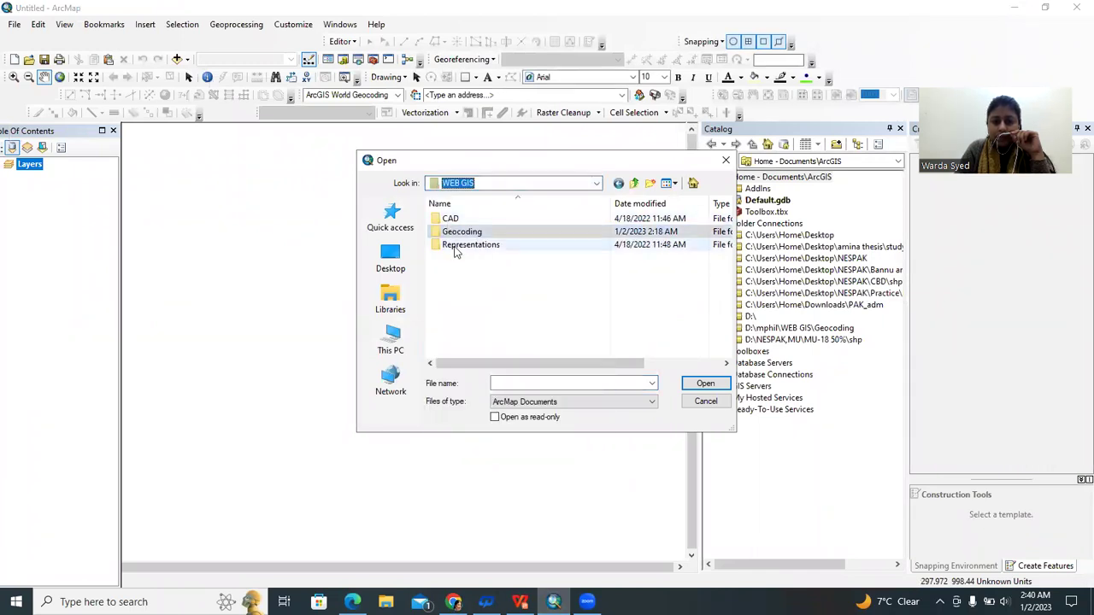
double_click(457, 233)
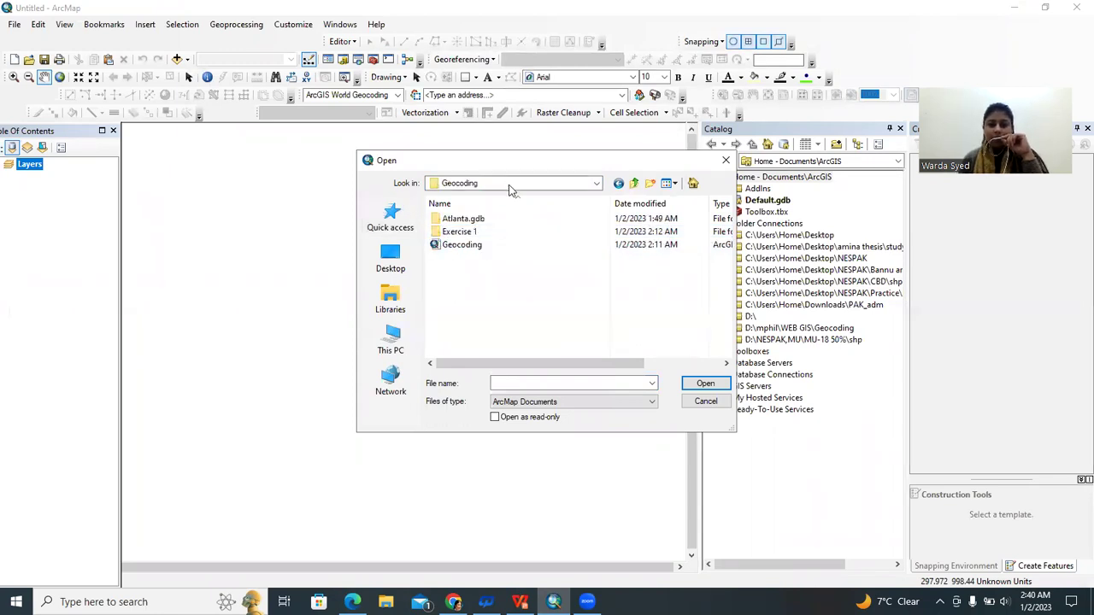
click(473, 246)
click(716, 378)
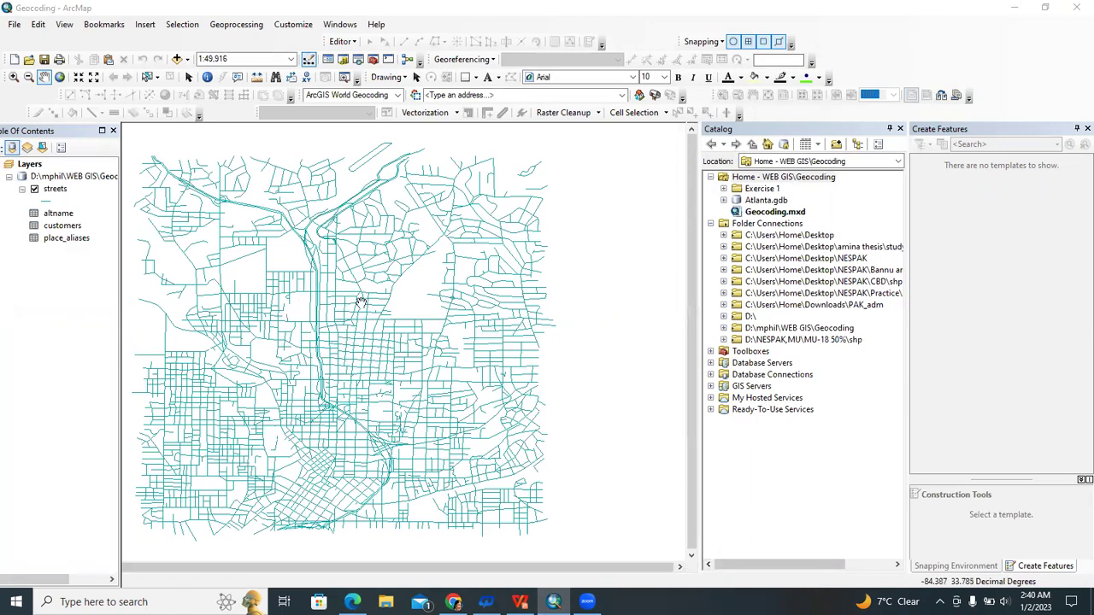
Start a new composite address locator in the Home - WEB GIS\Geocoding folder and browse for its address locators.
drag(342, 282, 362, 275)
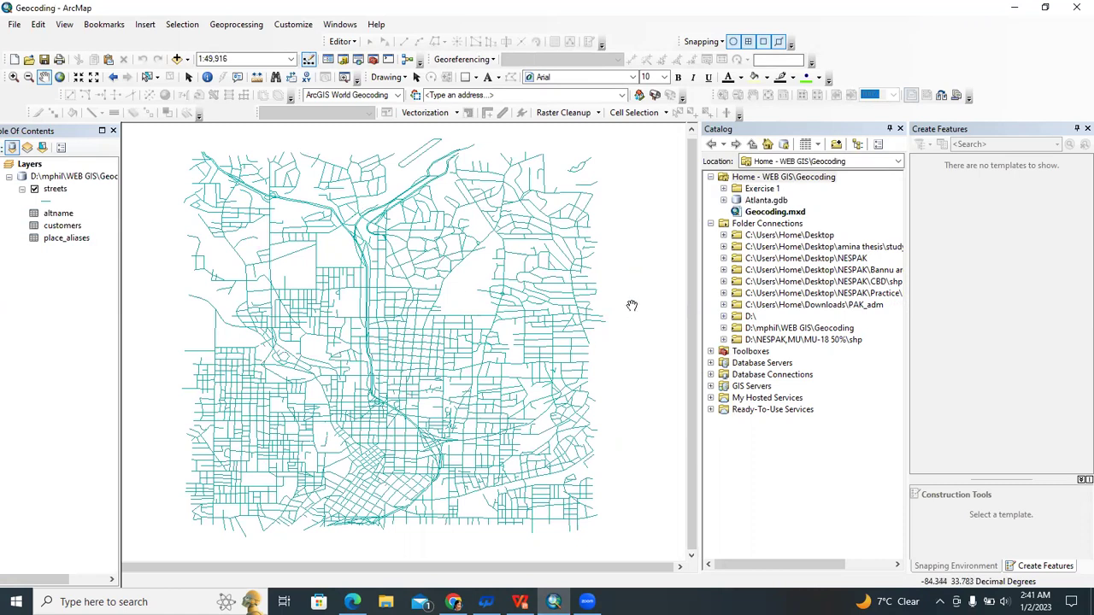
click(771, 178)
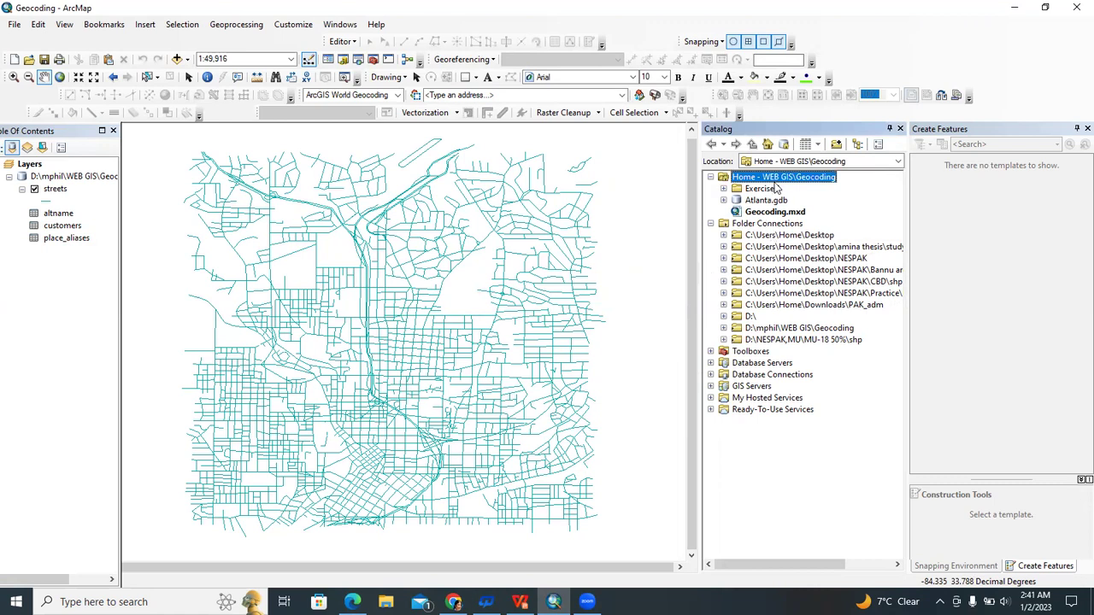
right_click(776, 180)
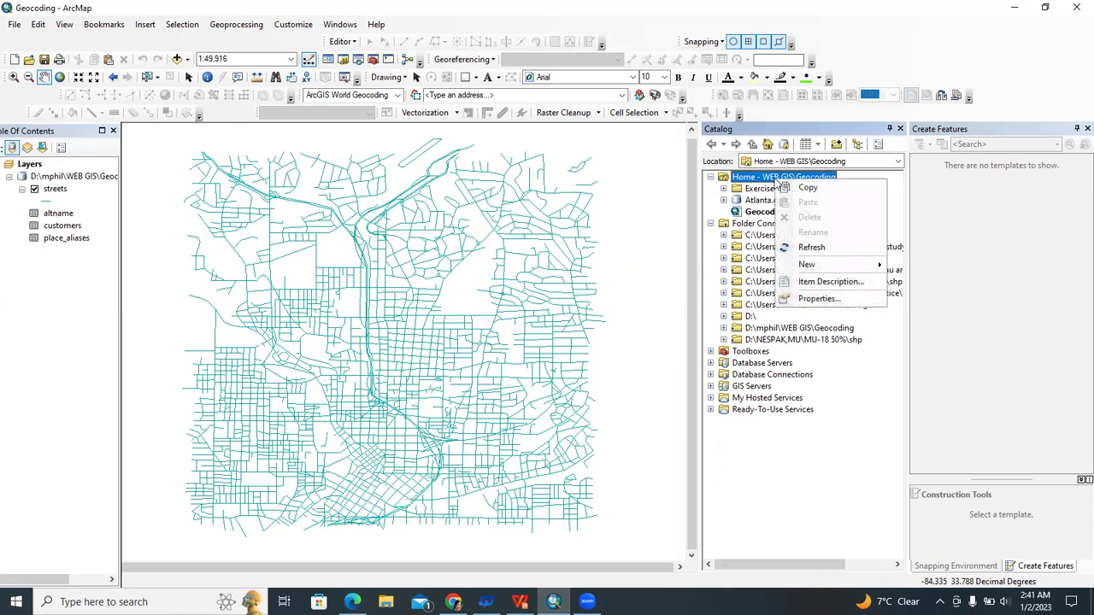
mouse_move(825, 265)
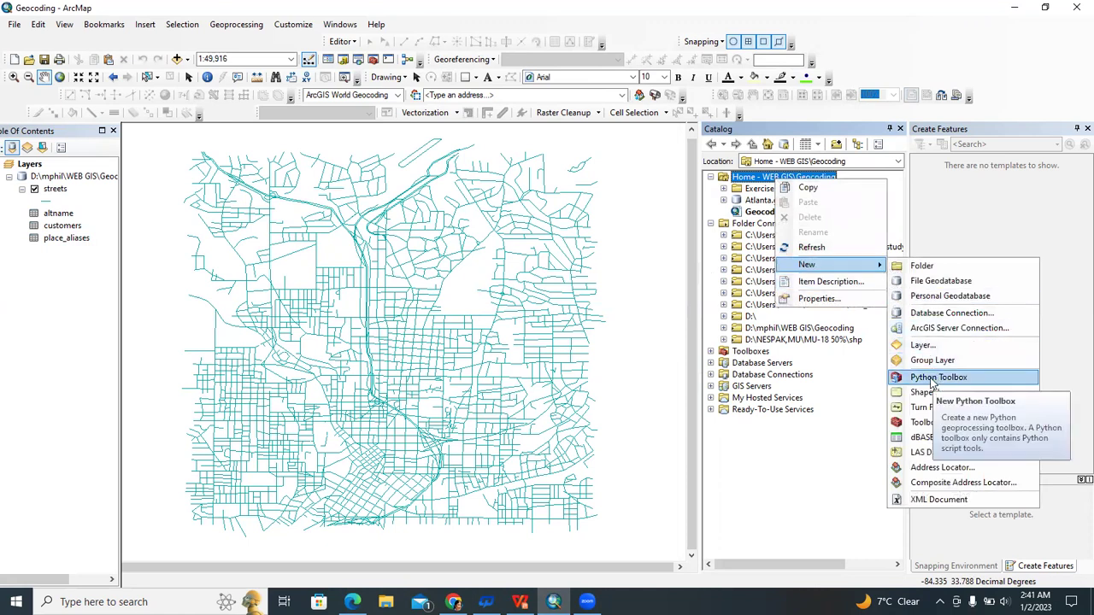
click(937, 484)
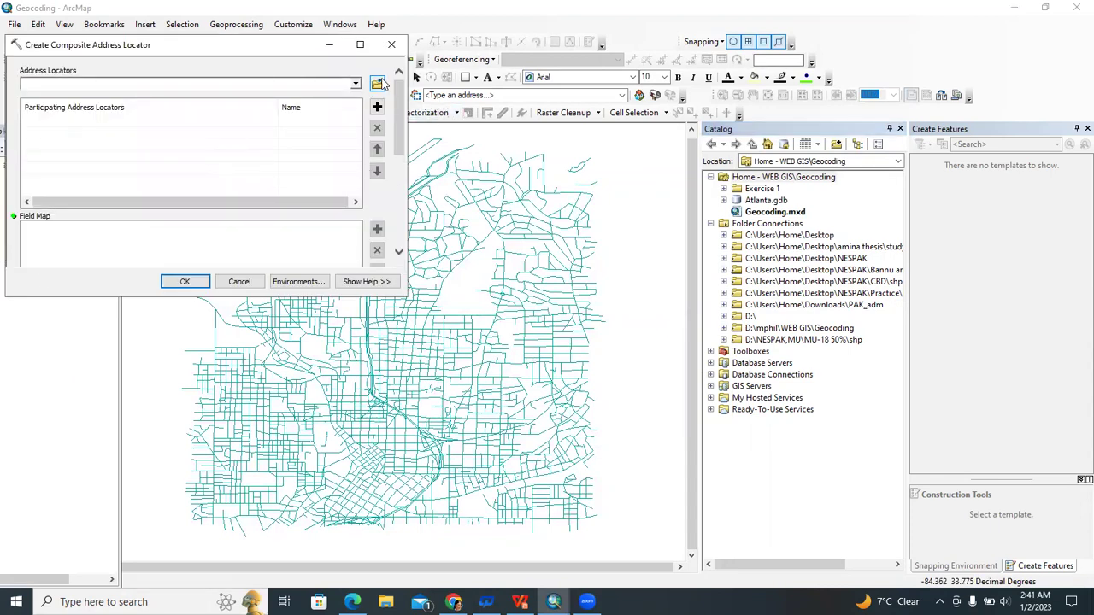
click(376, 82)
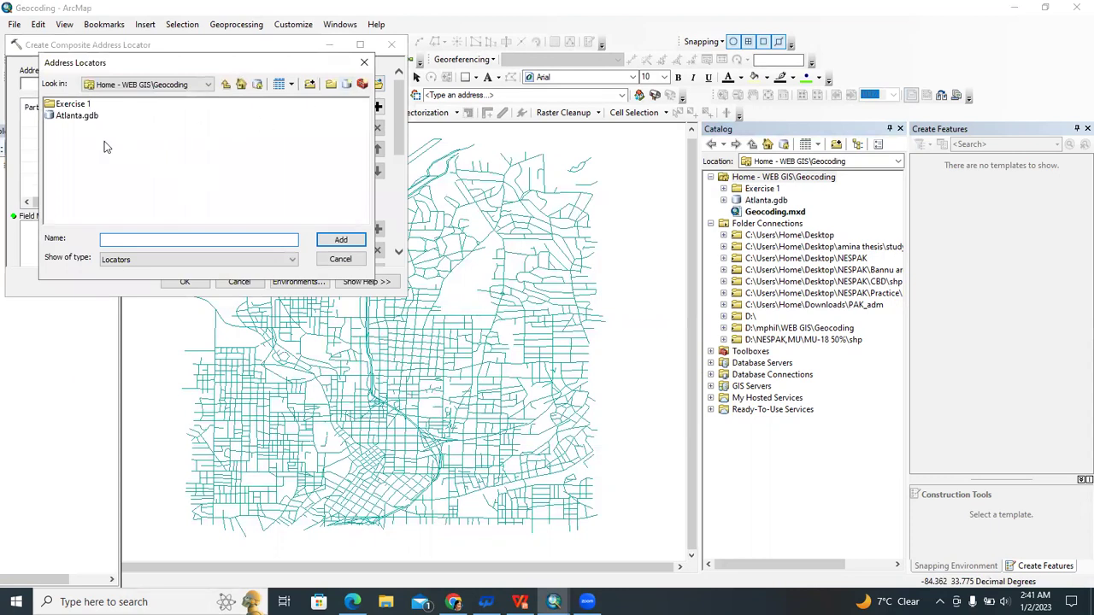
click(94, 117)
double_click(93, 116)
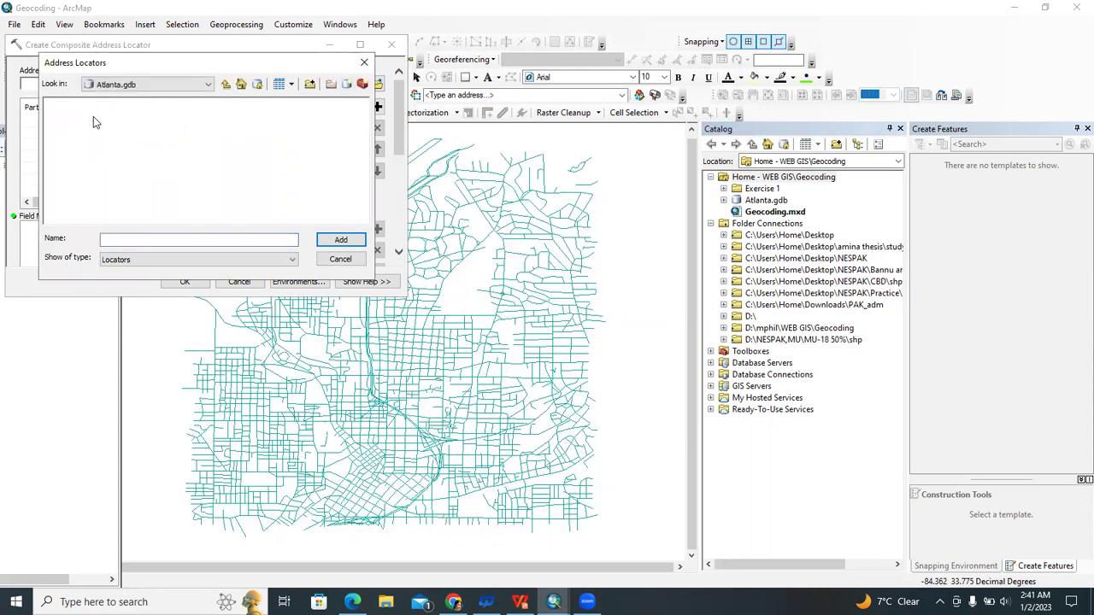
click(129, 84)
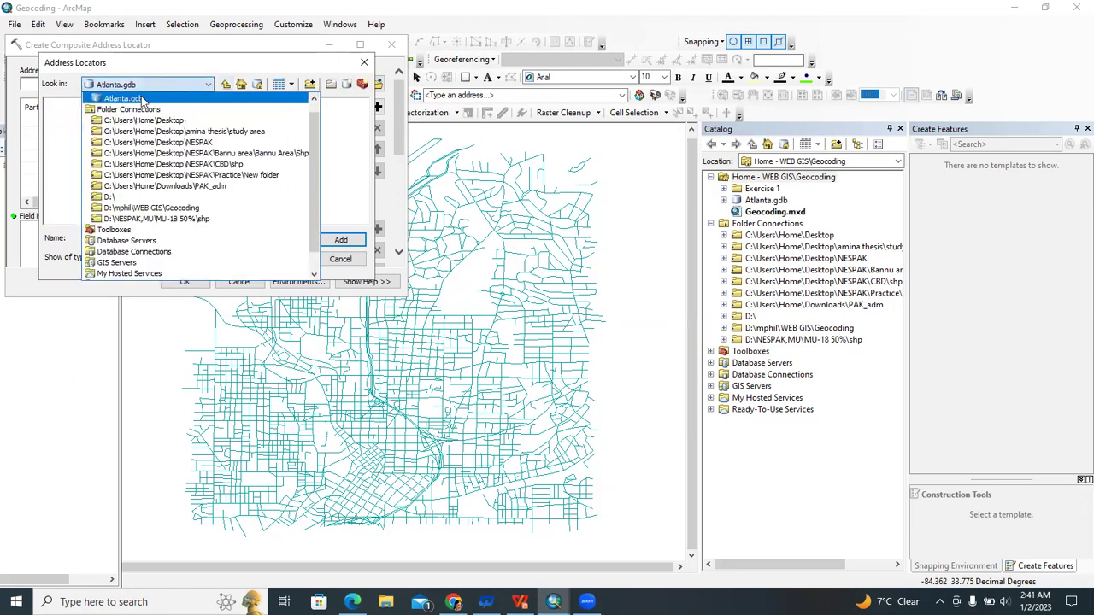
scroll(124, 104, up, 1)
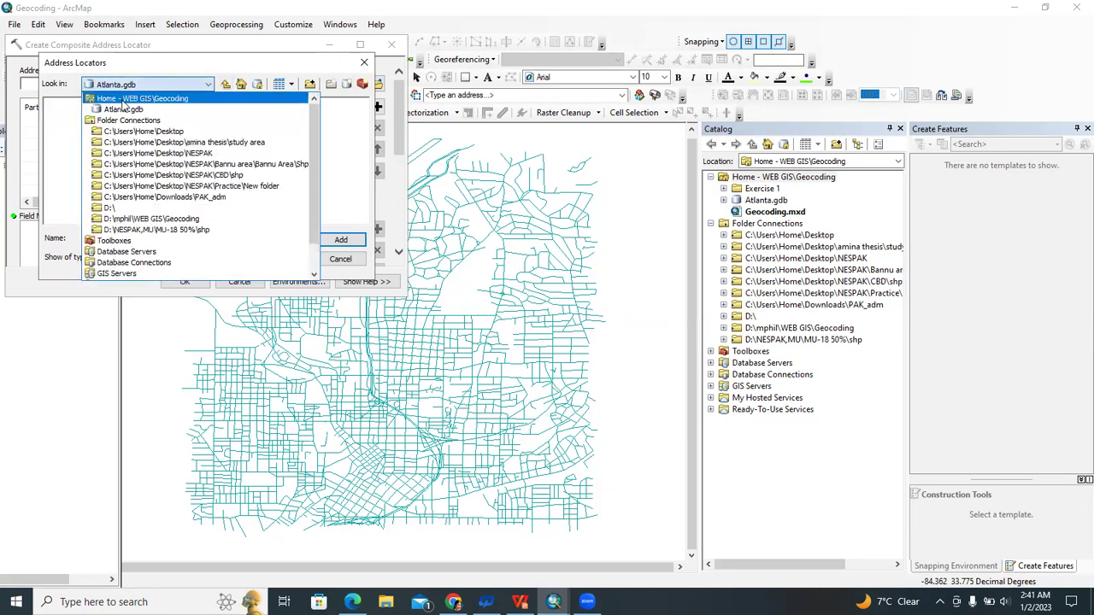
click(124, 100)
Add streets_Street AddressLocator from the Exercise 1 folder as a participating address locator.
click(72, 104)
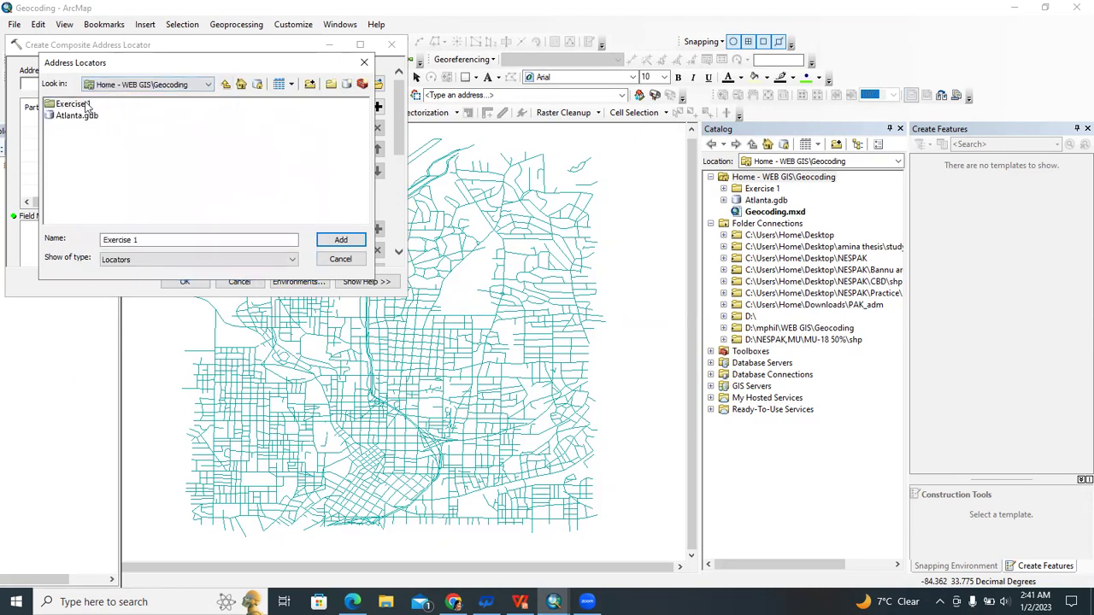
double_click(72, 104)
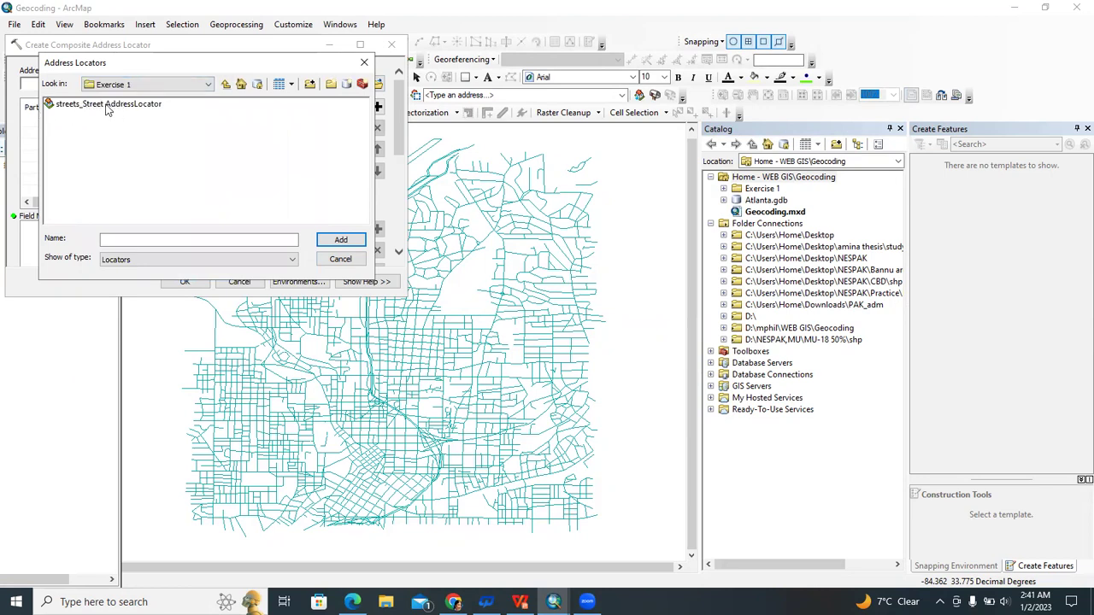
click(109, 107)
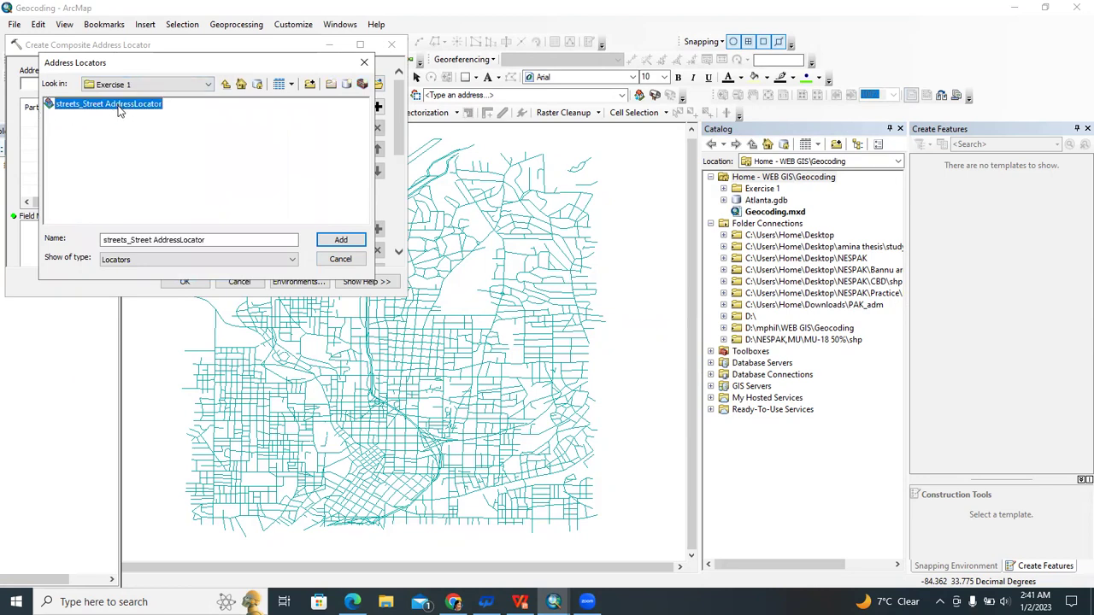
click(333, 242)
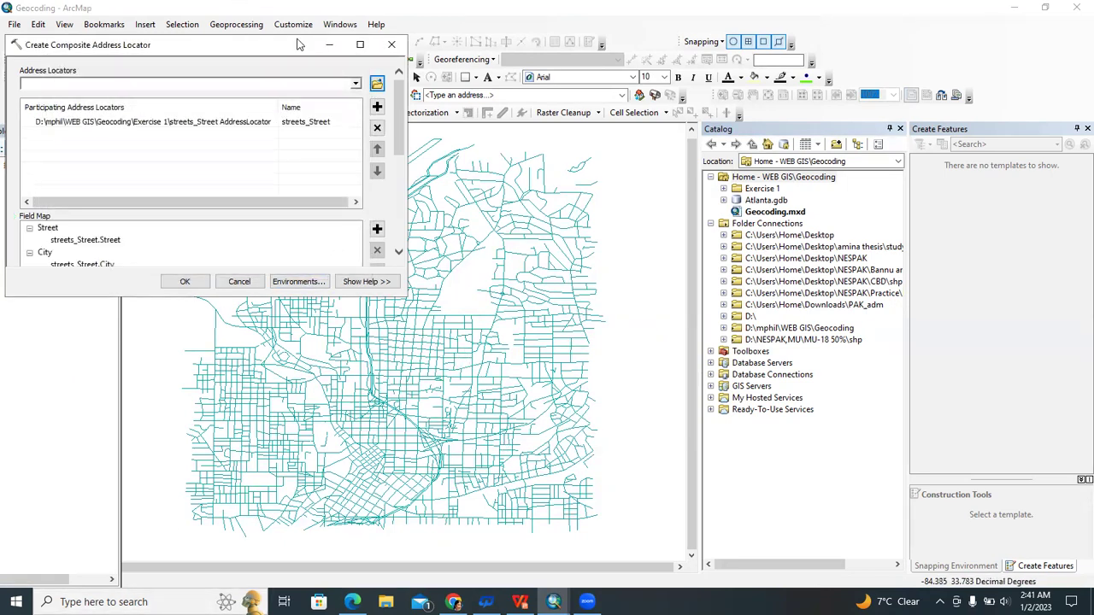
click(519, 602)
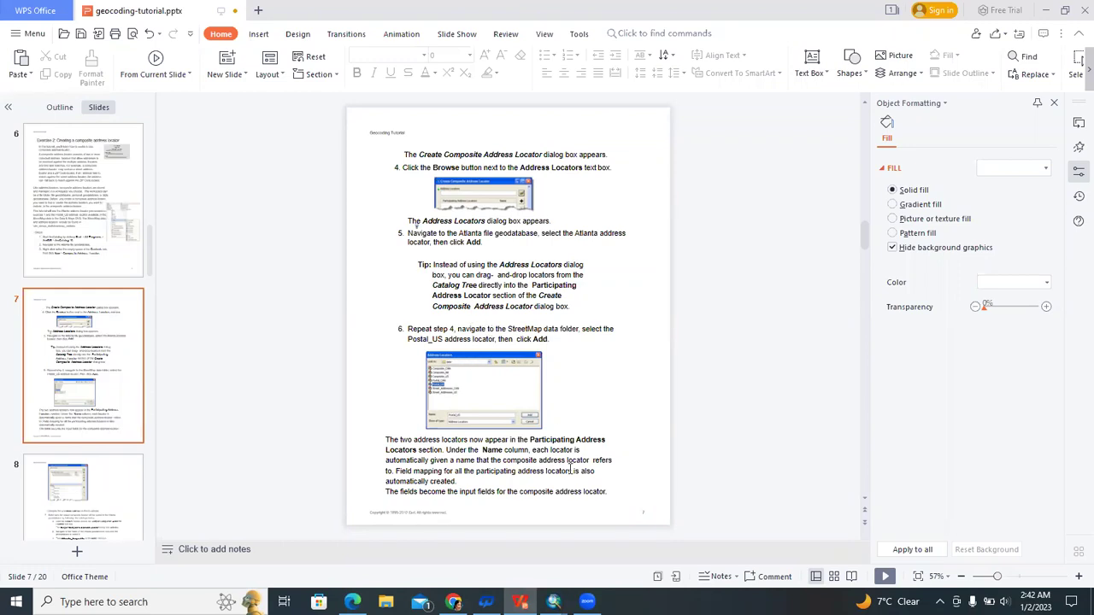
mouse_move(587, 602)
mouse_move(554, 602)
click(628, 534)
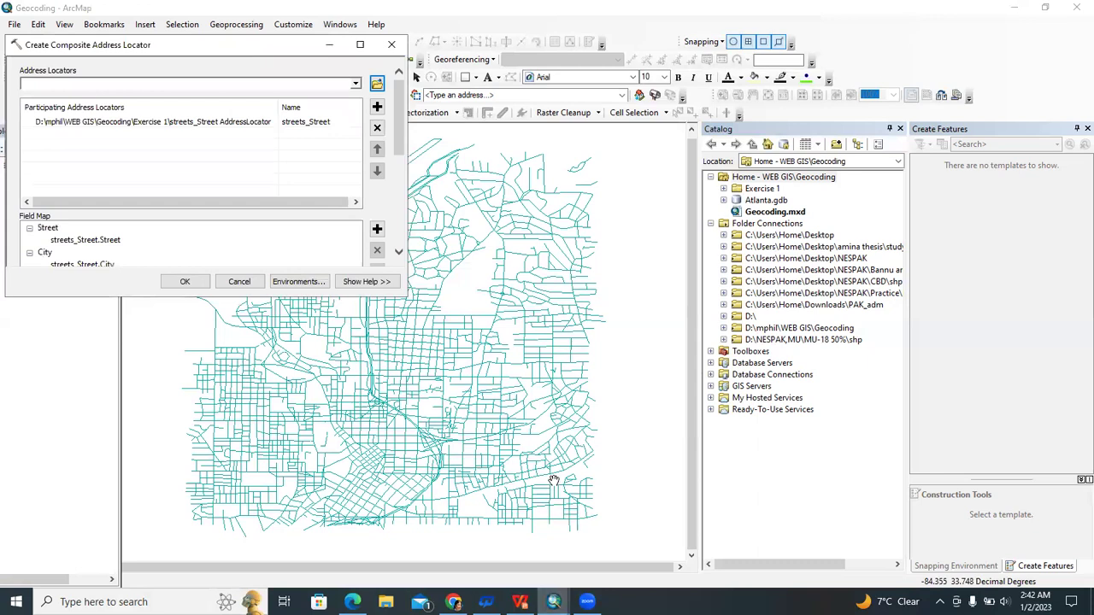
Name the output composite locator "streets_Atlanta Composite address locator" in D:\mphil\WEB GIS\Geocoding and create it.
scroll(397, 161, down, 3)
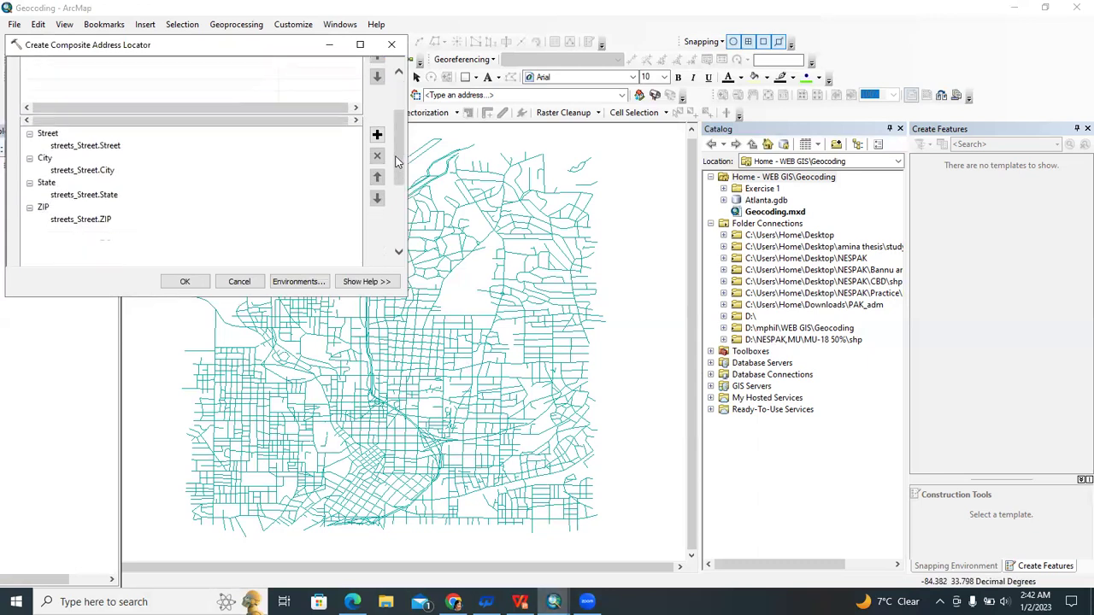
scroll(397, 162, down, 5)
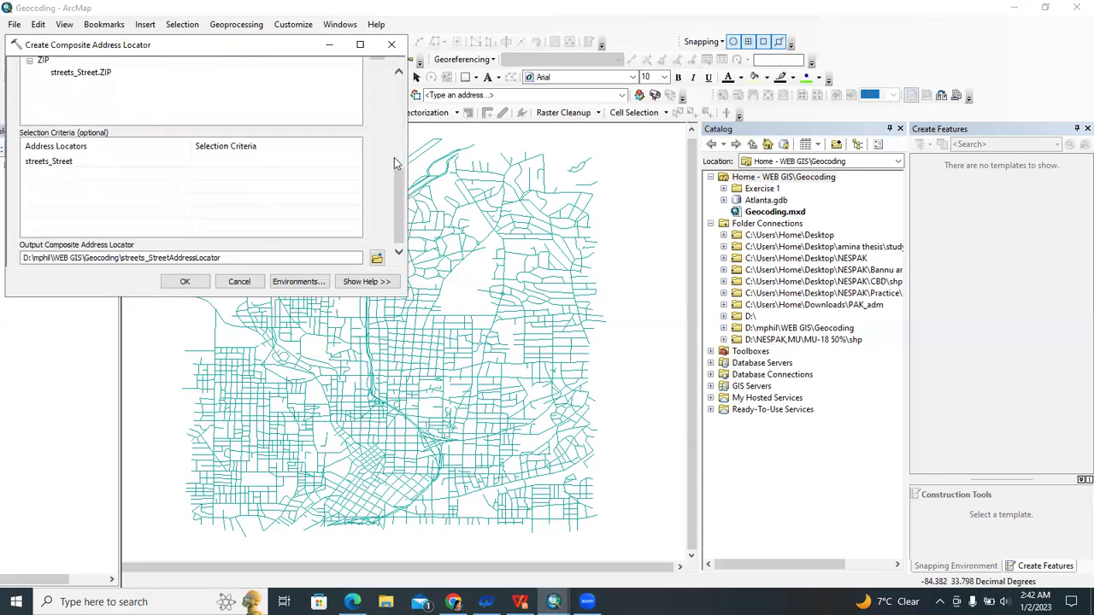
click(243, 257)
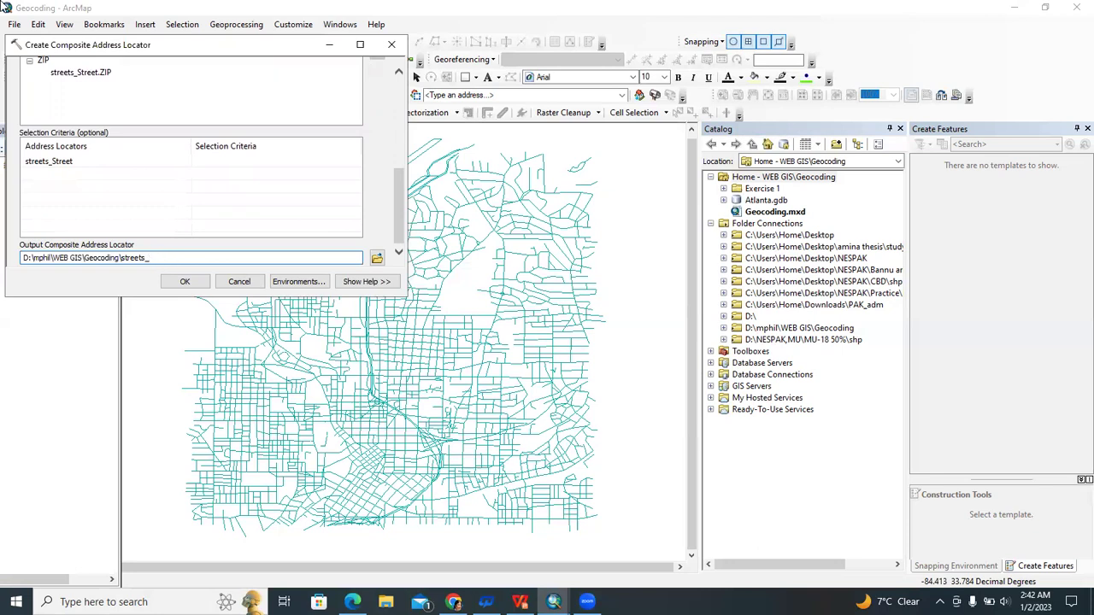
text(Atlant)
text(a Composite address locator)
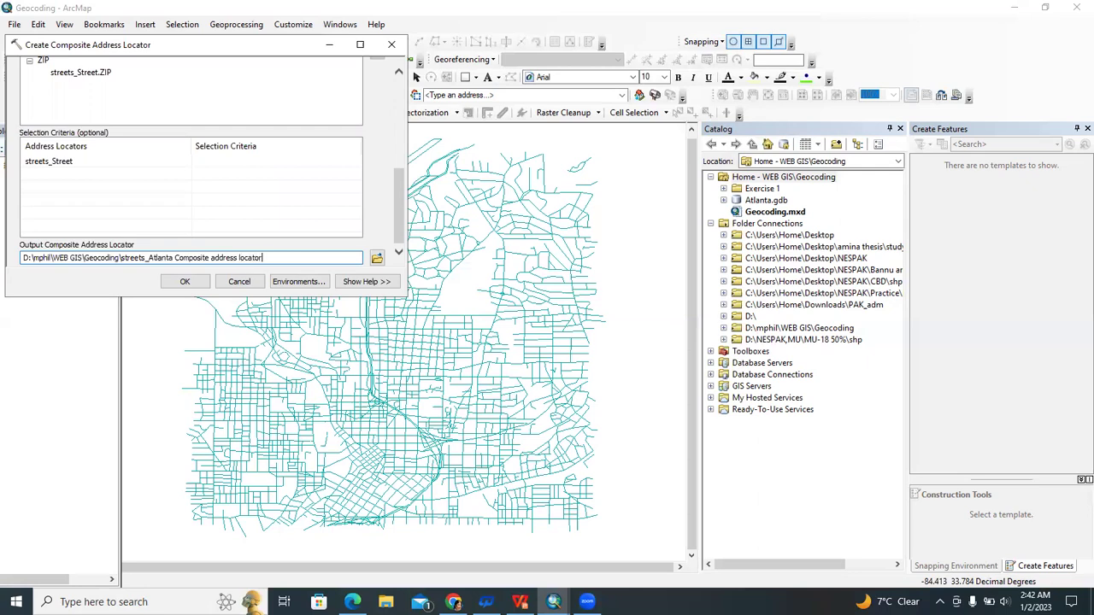
key(Return)
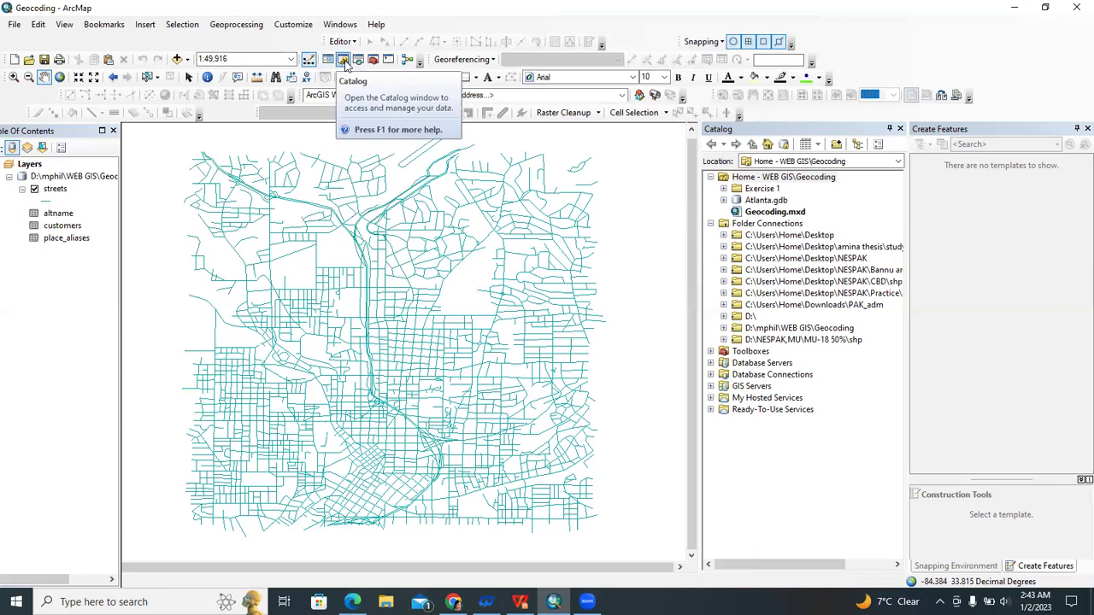
click(780, 180)
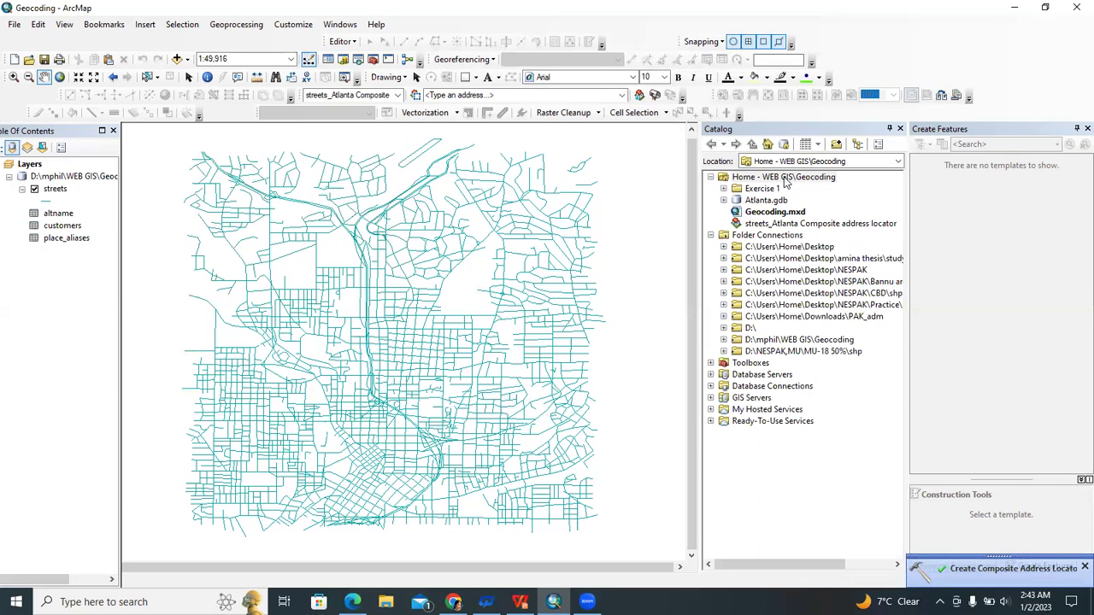
right_click(785, 178)
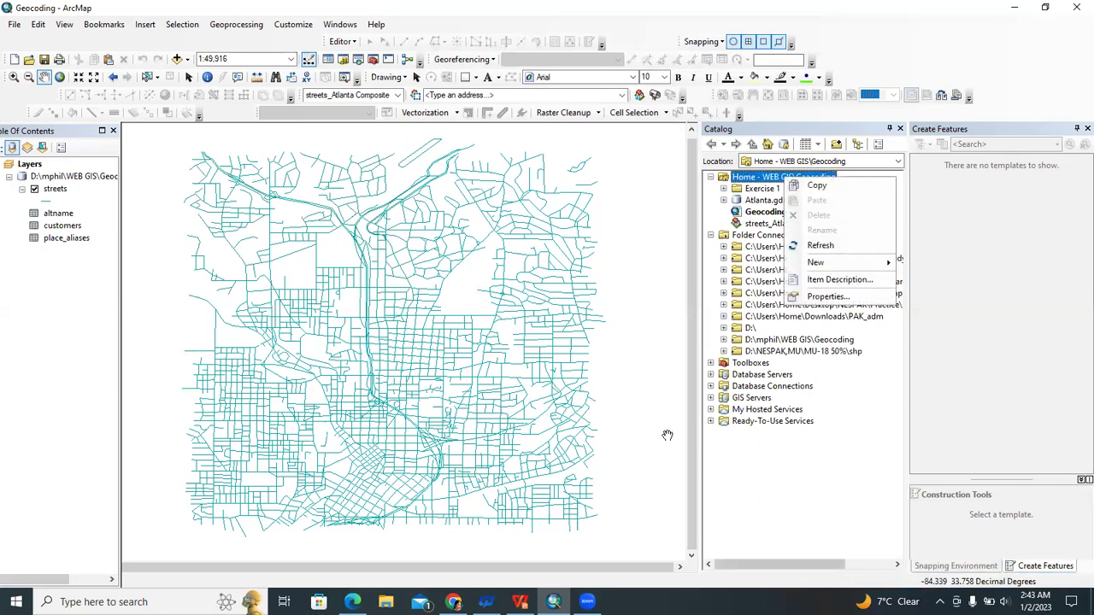
click(712, 219)
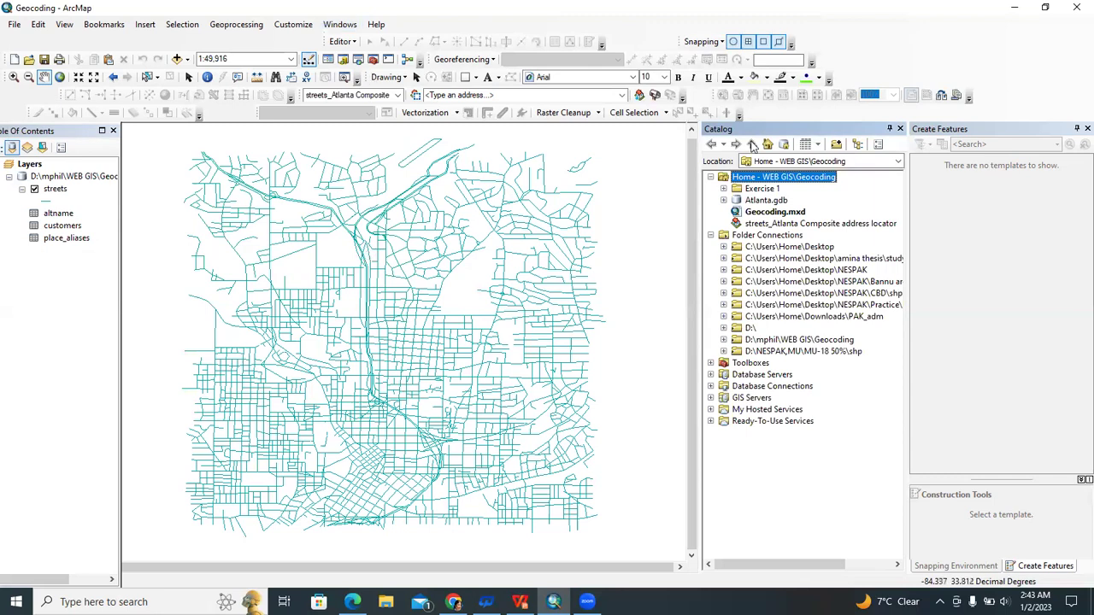
Close ArcMap, saving the changes to the Geocoding map document, and minimize the tutorial presentation.
click(1075, 7)
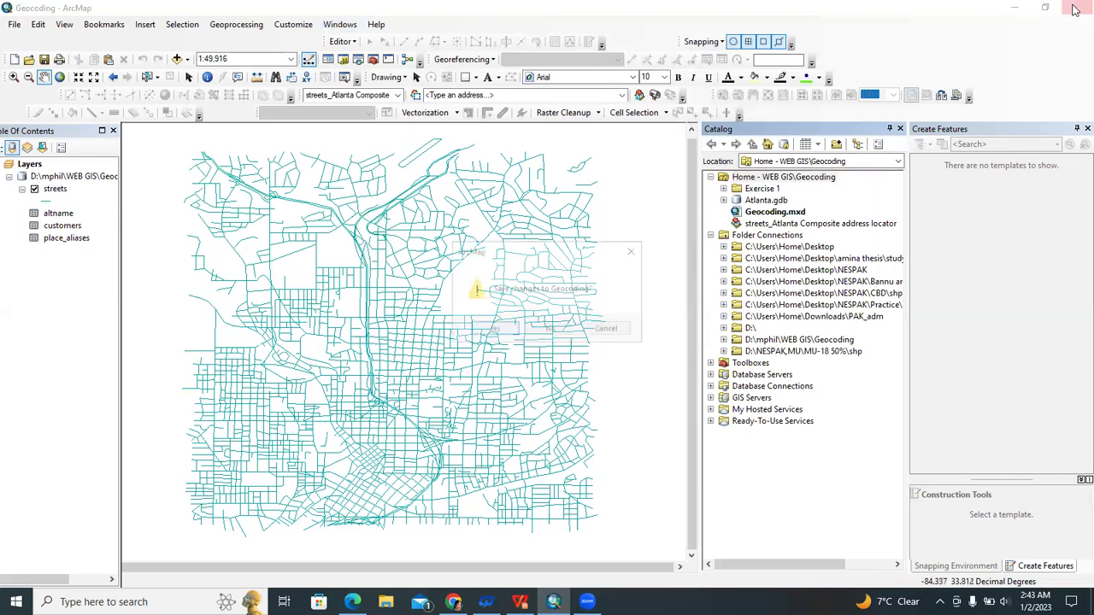
click(494, 330)
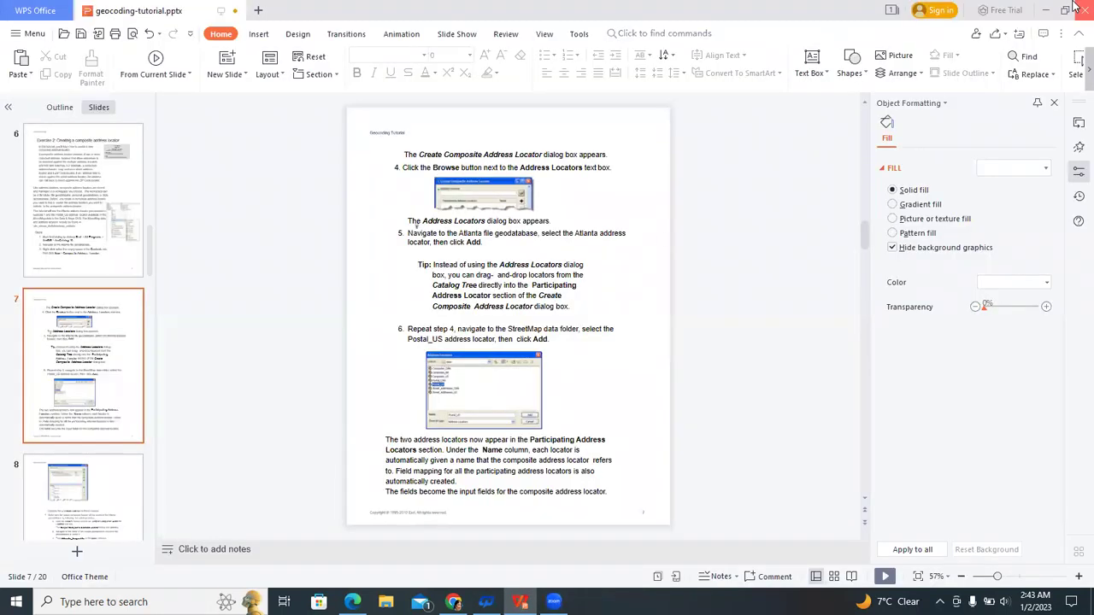
click(1050, 10)
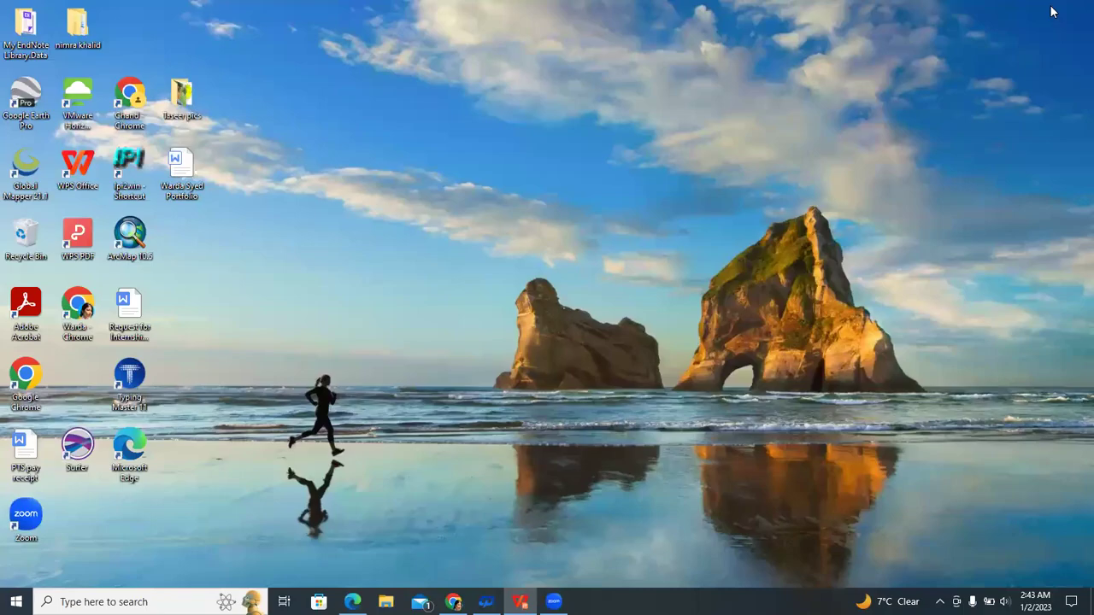